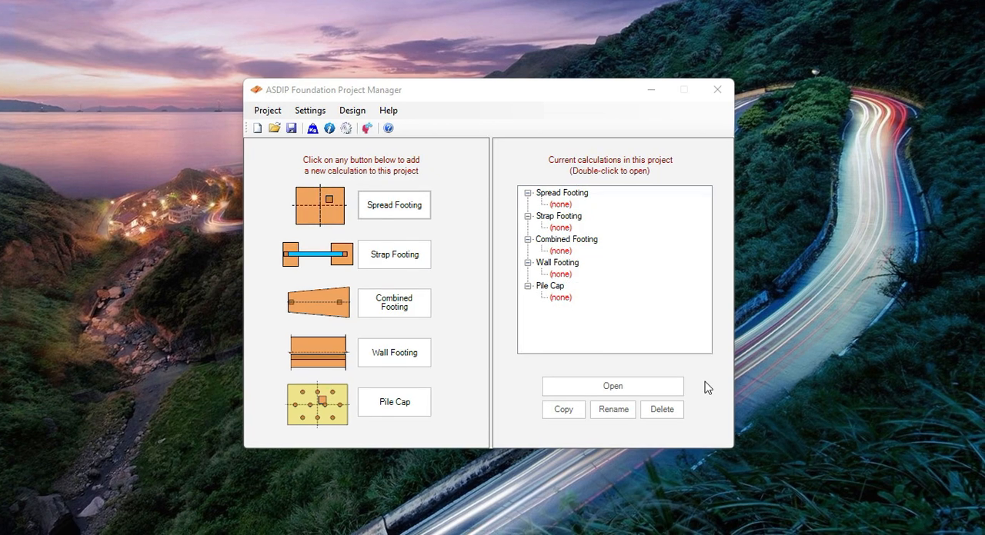
Import the column reactions from ETABS into the project as spread footing calculations.
left_click(351, 112)
left_click(353, 113)
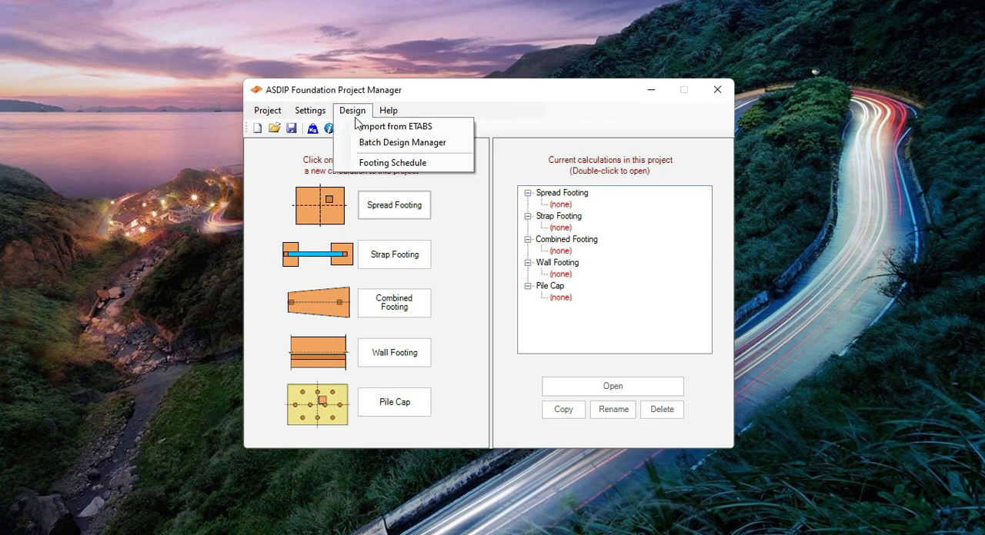
left_click(398, 131)
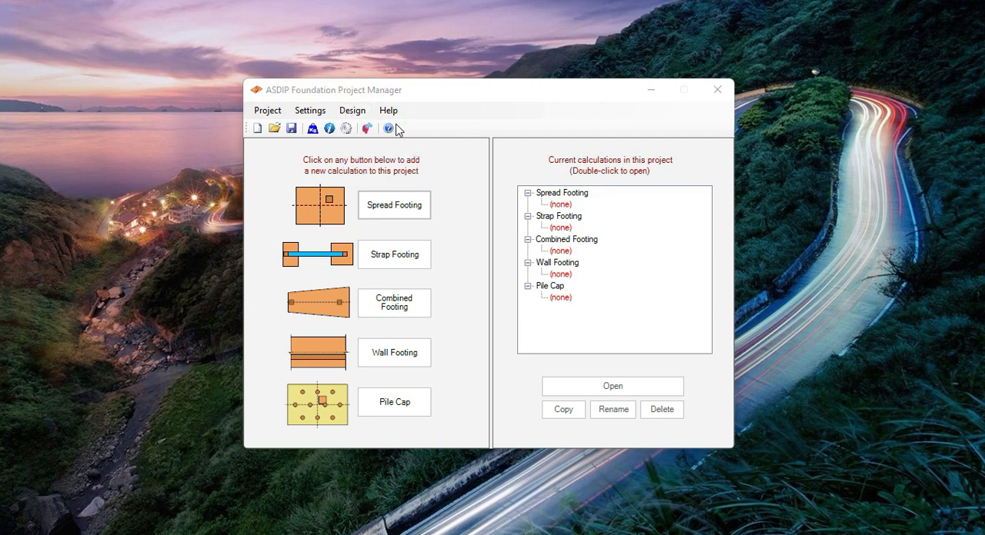
left_click(620, 432)
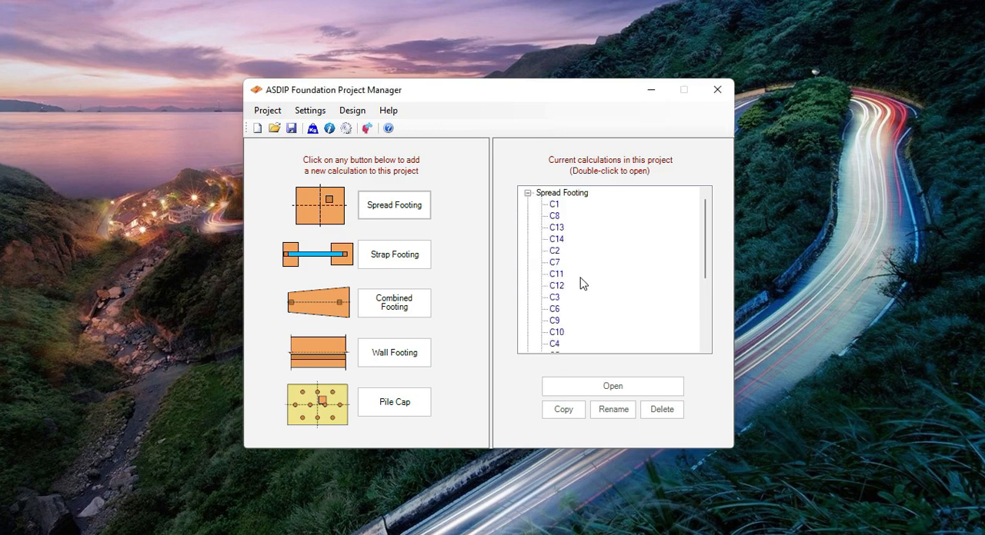
Open spread footing C1 from the project's calculations and review its wind, live and dead loads.
scroll(587, 254, "down", 4)
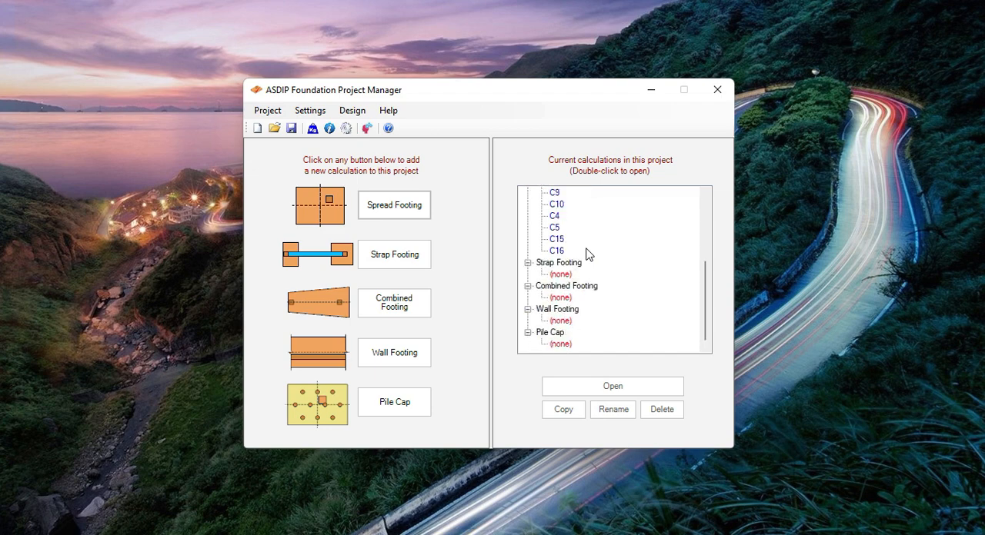
scroll(587, 255, "up", 4)
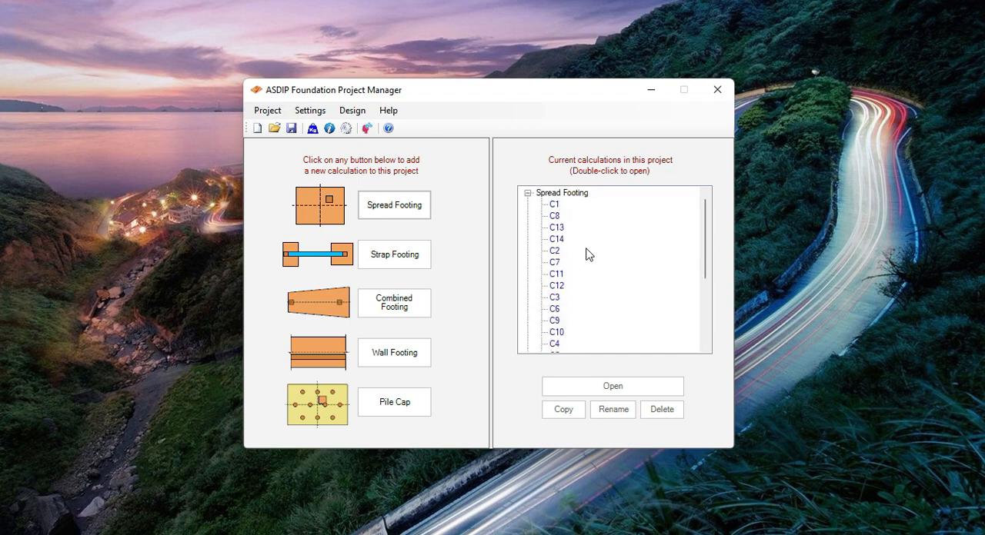
left_click(555, 205)
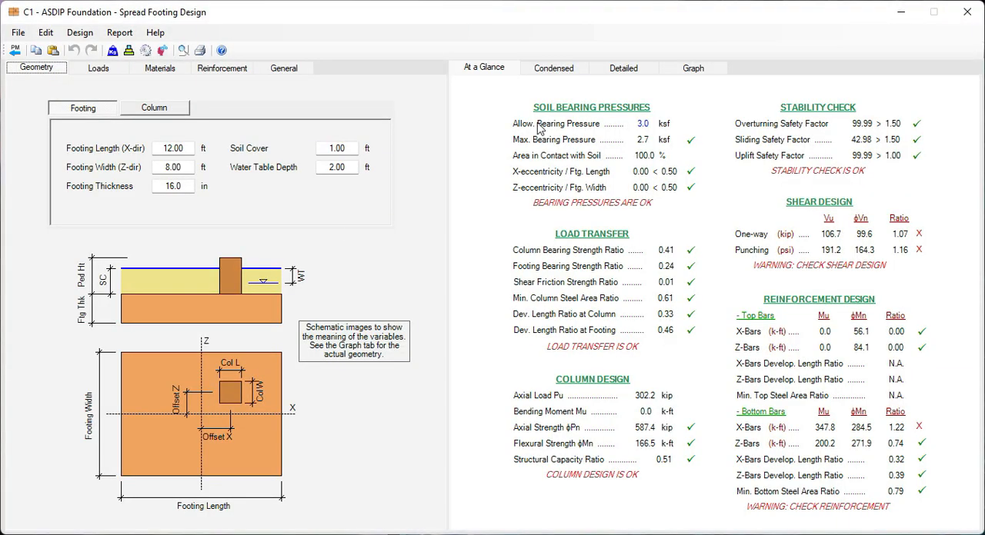
left_click(99, 69)
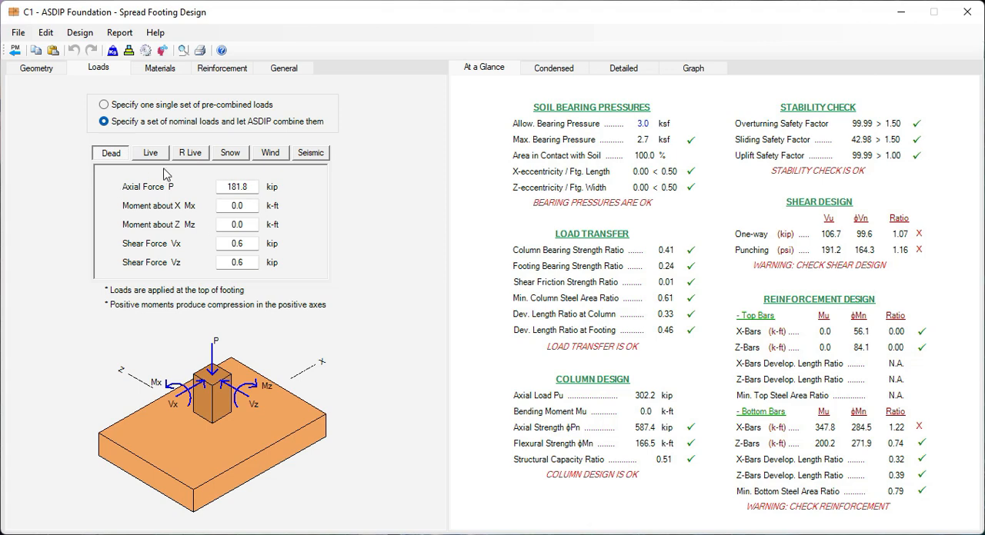
left_click(278, 157)
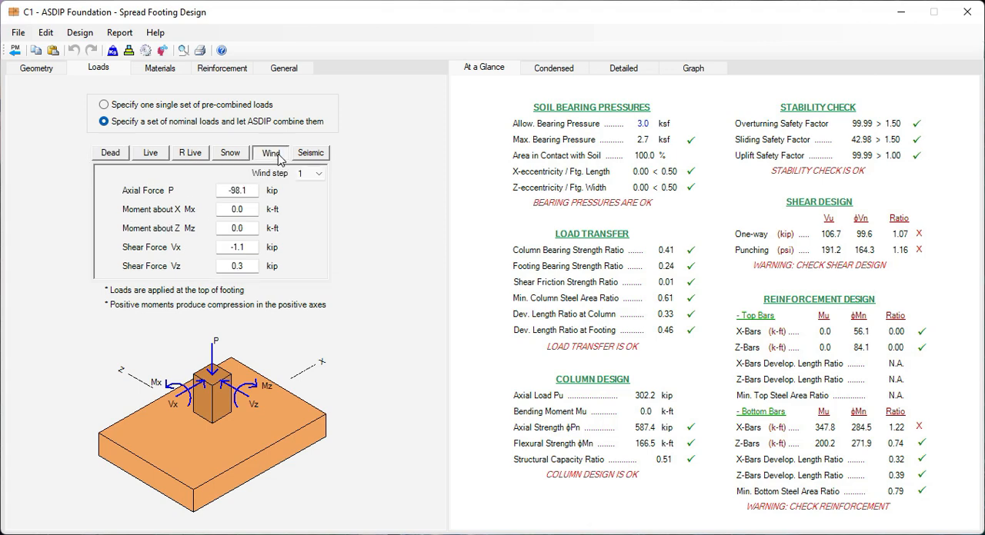
left_click(150, 155)
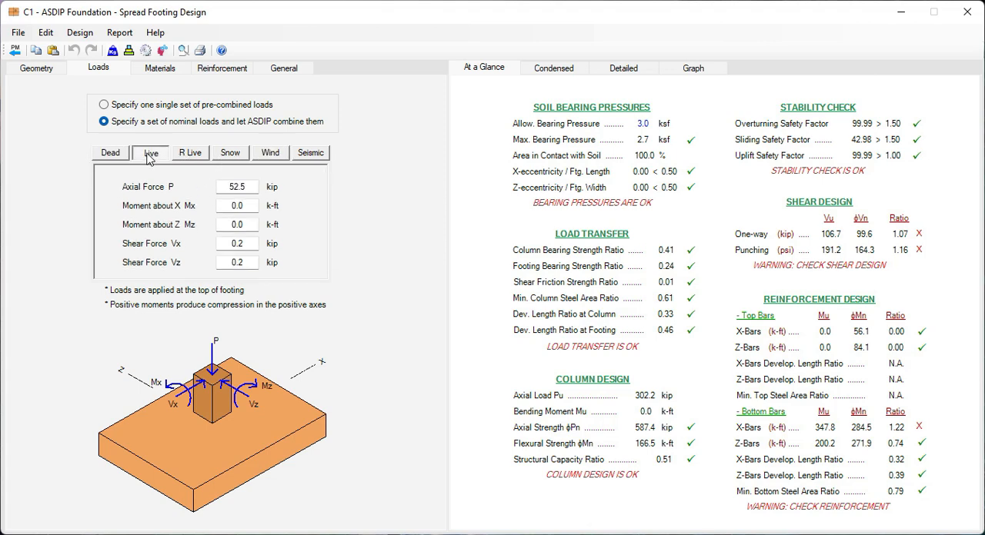
left_click(111, 157)
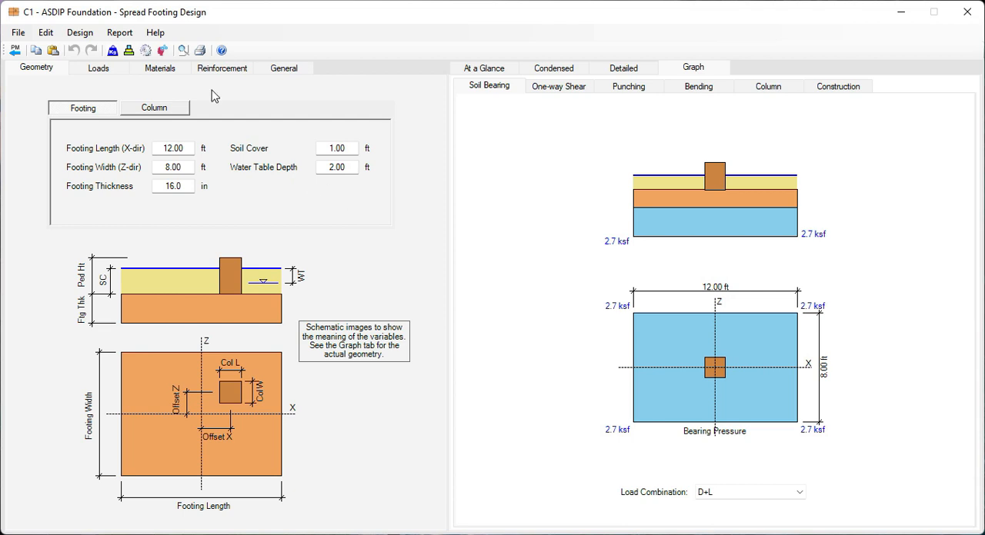
View the Design Manager options for footing C1, cancel without designing, and return to the Project Manager.
left_click(162, 52)
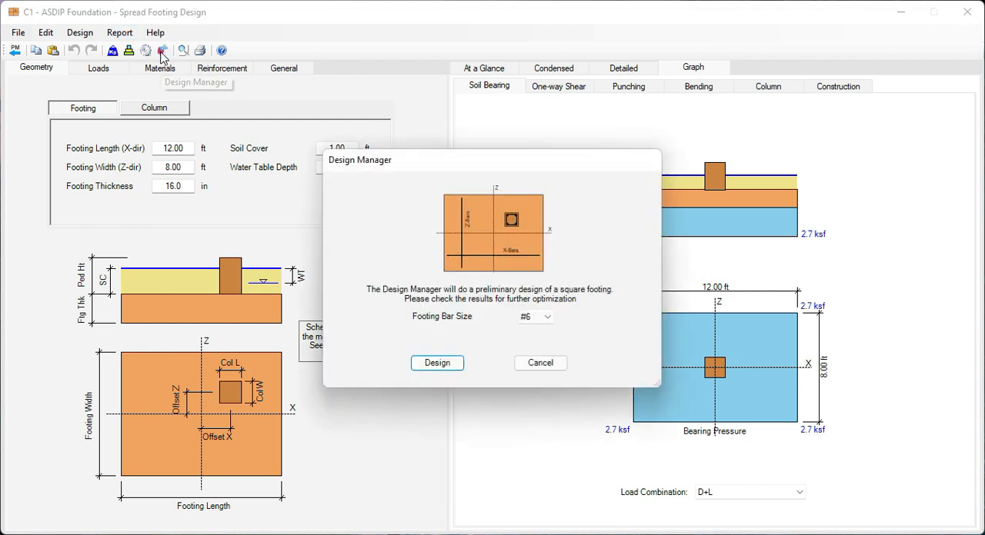
left_click(547, 368)
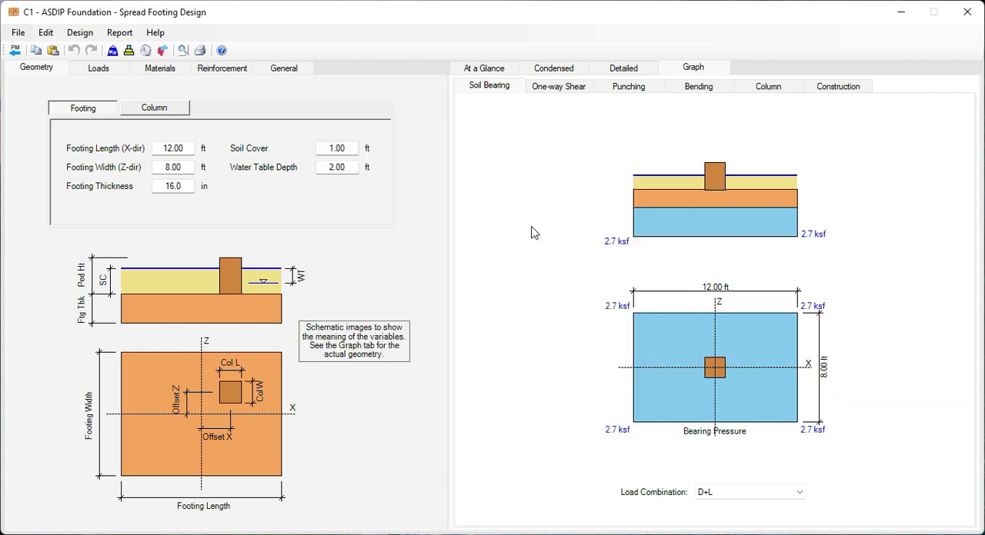
left_click(14, 50)
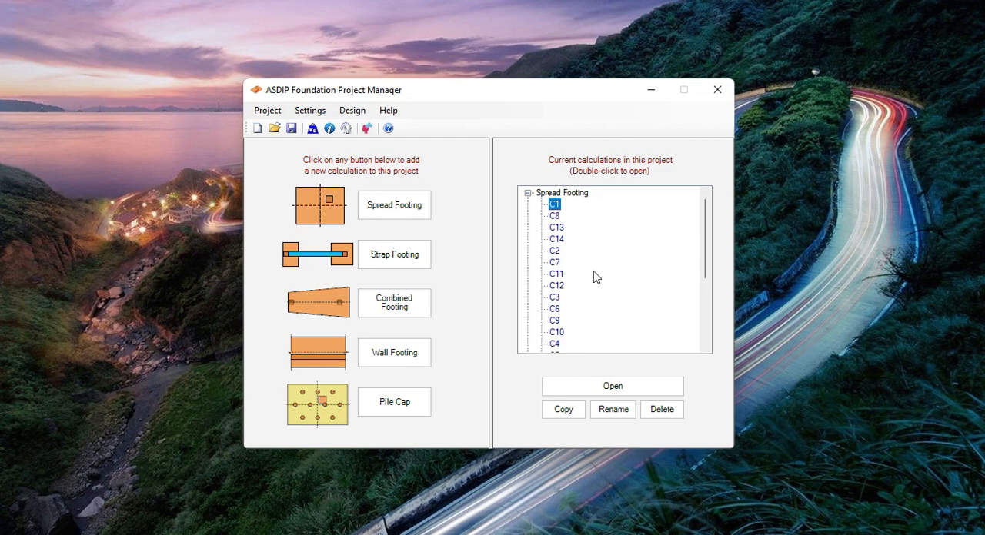
Run the Batch Design Manager on the imported spread footings with #6 bars and 3.0 ksf gross allowable soil pressure.
left_click(351, 114)
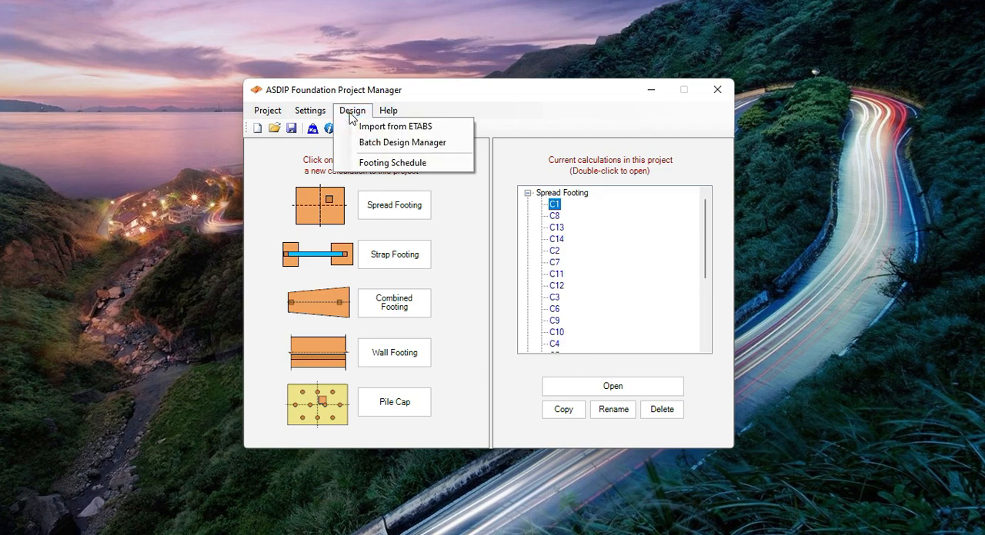
left_click(386, 147)
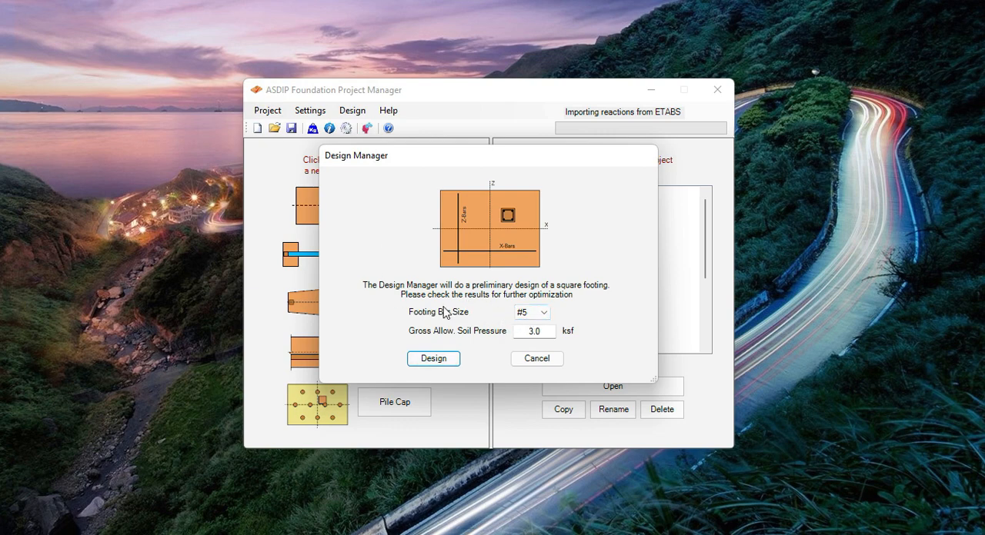
left_click(545, 313)
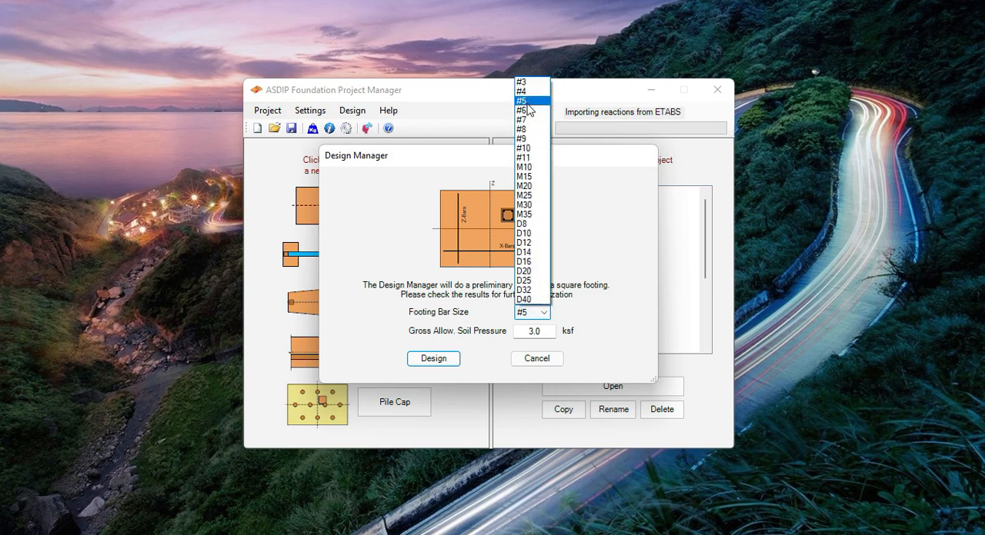
left_click(529, 111)
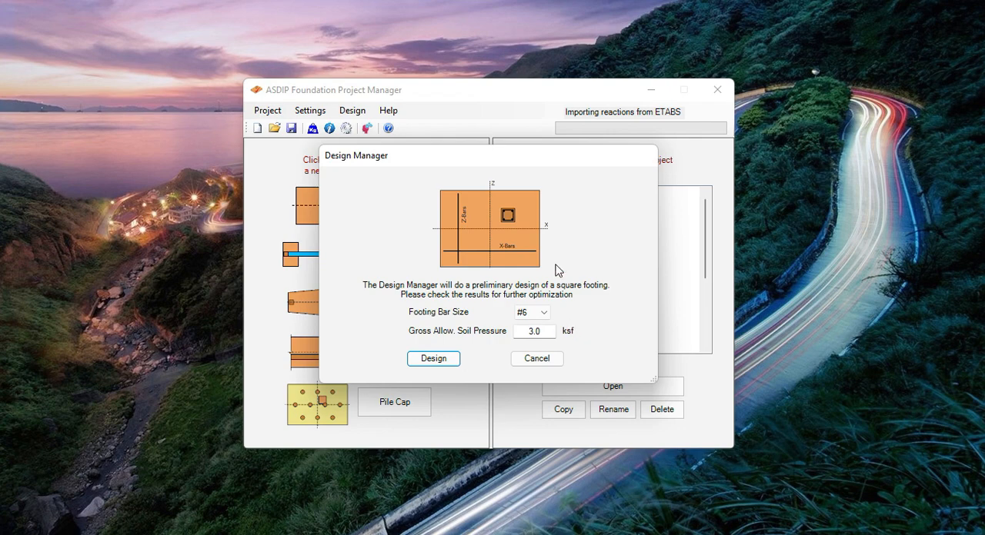
left_click(435, 361)
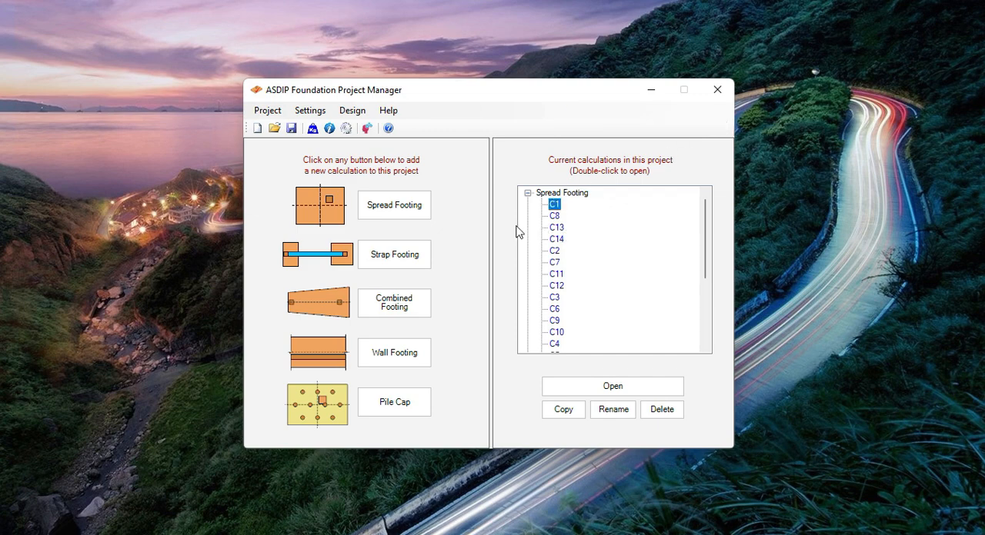
Check the design results and soil bearing graph of footing C1, and return to the Project Manager.
scroll(607, 262, "down", 4)
scroll(607, 261, "up", 4)
double_click(555, 205)
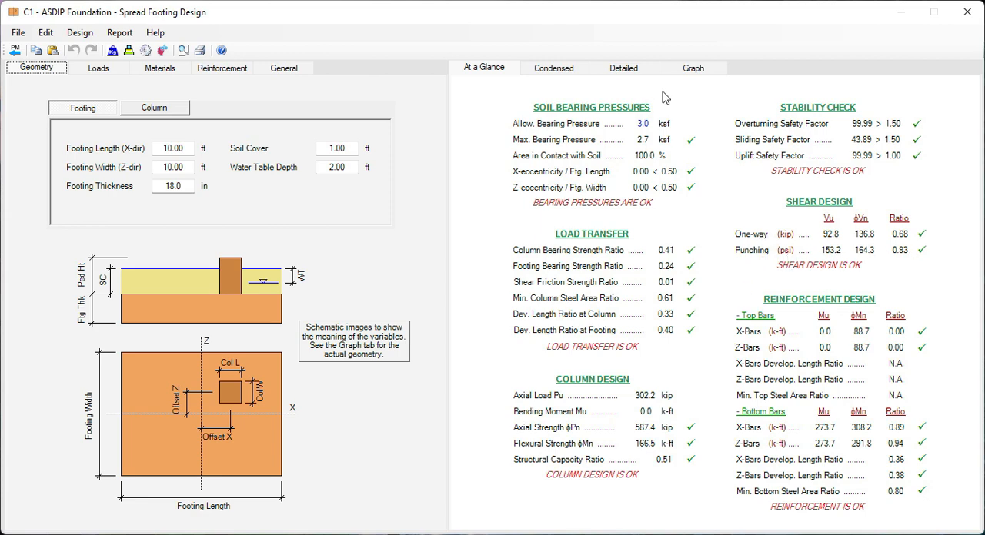
left_click(695, 69)
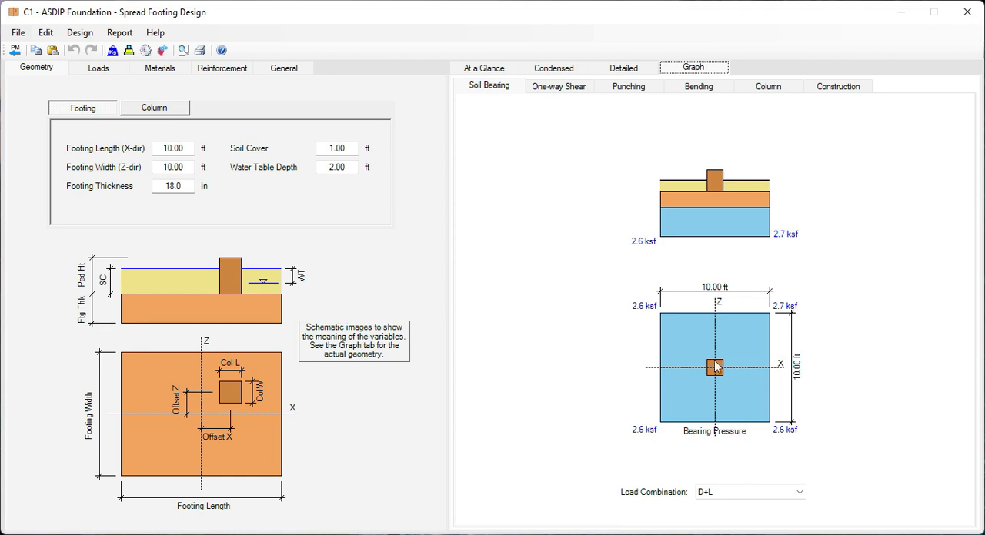
left_click(14, 51)
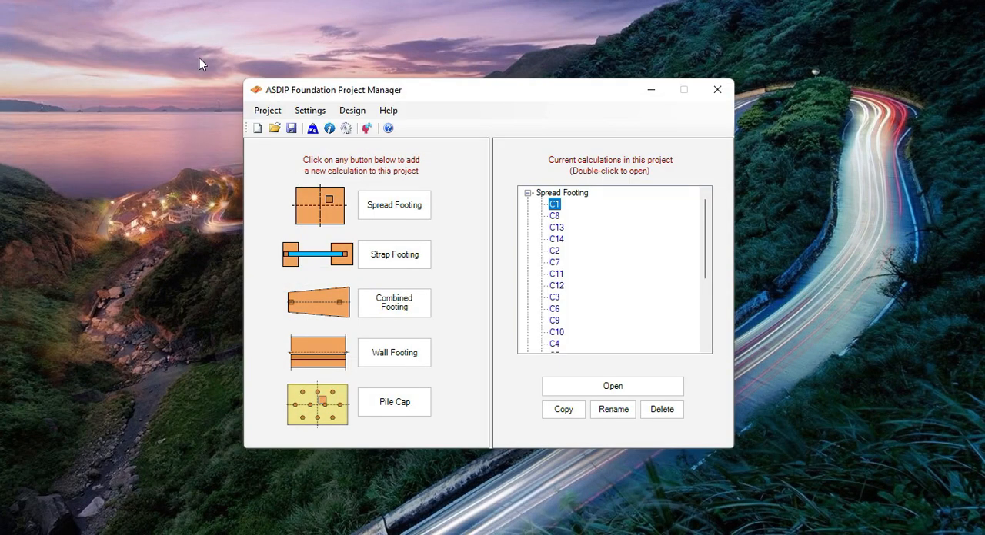
Check footing C11's soil bearing graph and design summary, and return to the Project Manager.
left_click(554, 276)
double_click(555, 275)
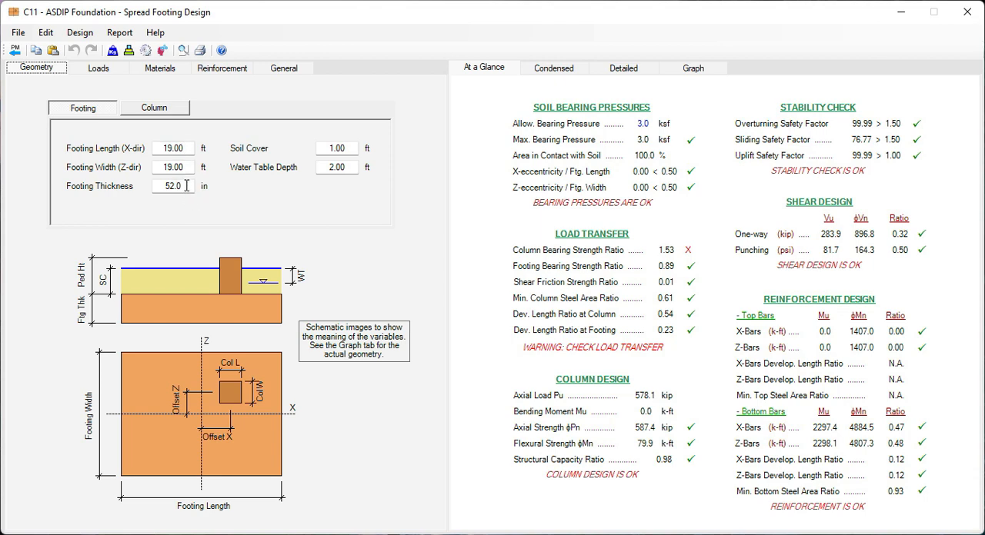
left_click(691, 68)
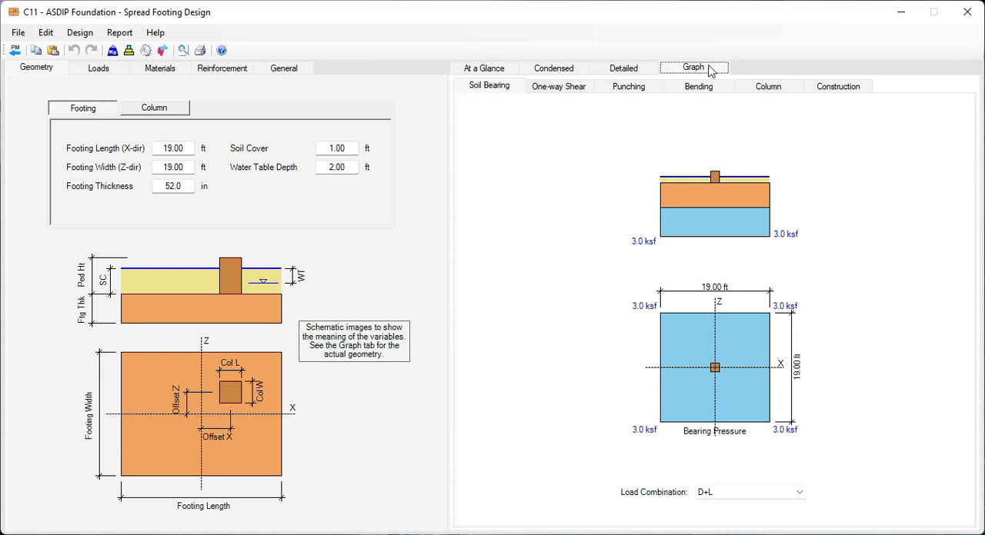
left_click(483, 70)
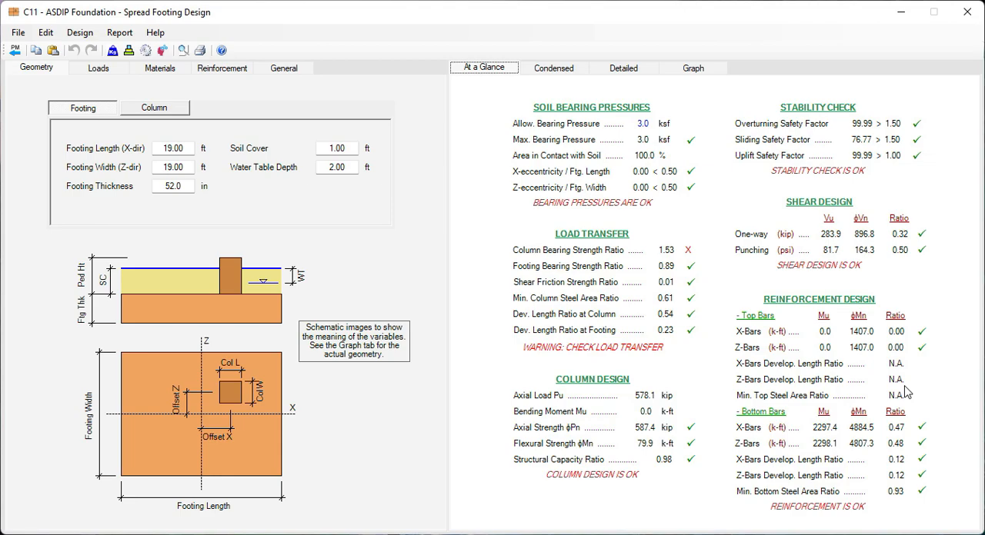
left_click(15, 52)
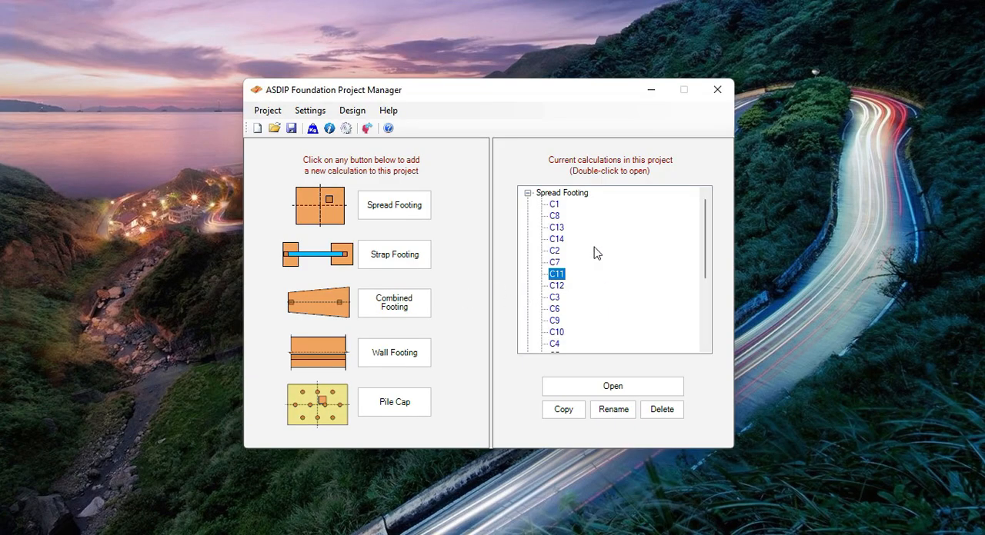
Generate the column footing schedule for the project's spread footings.
left_click(348, 113)
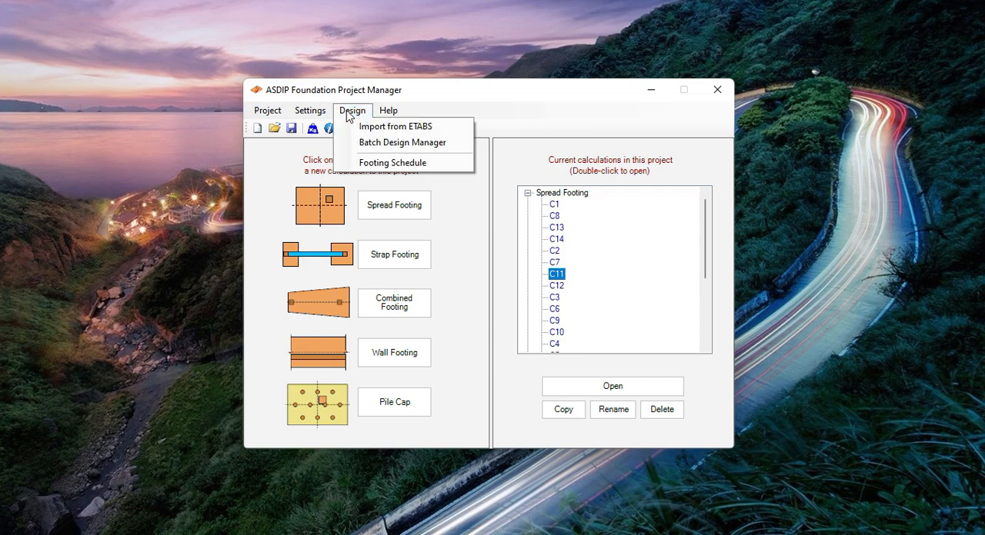
left_click(401, 163)
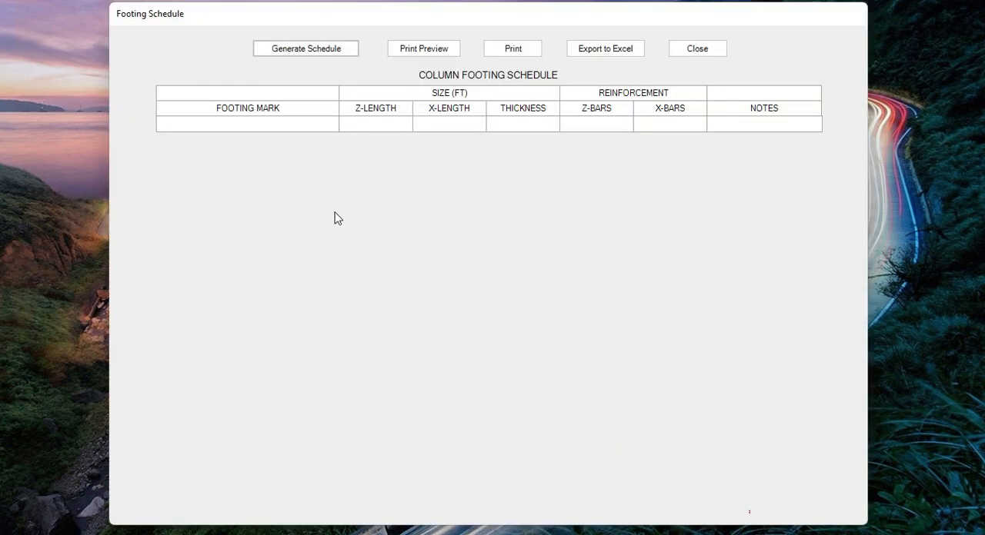
left_click(303, 51)
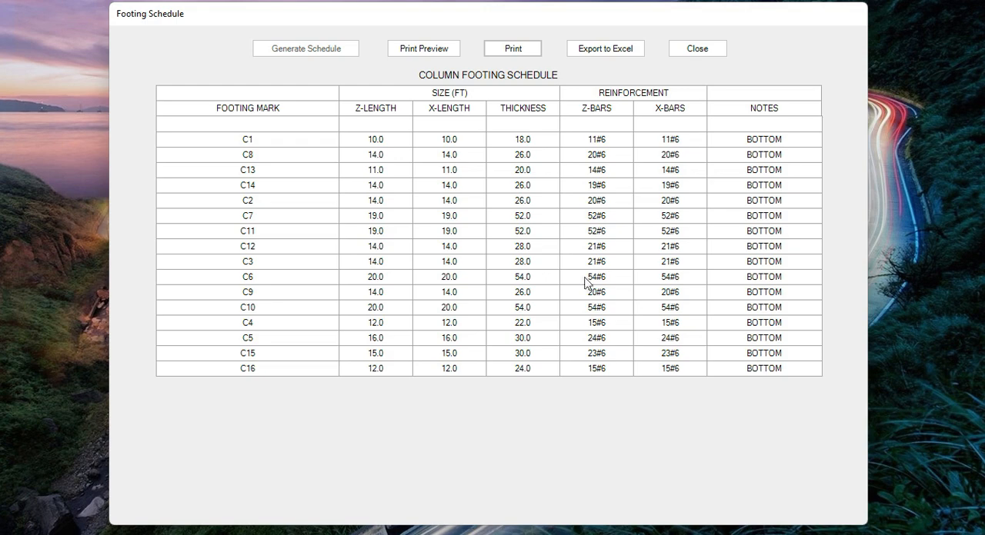
Preview the printed footing schedule, and close both the preview and the schedule.
left_click(422, 50)
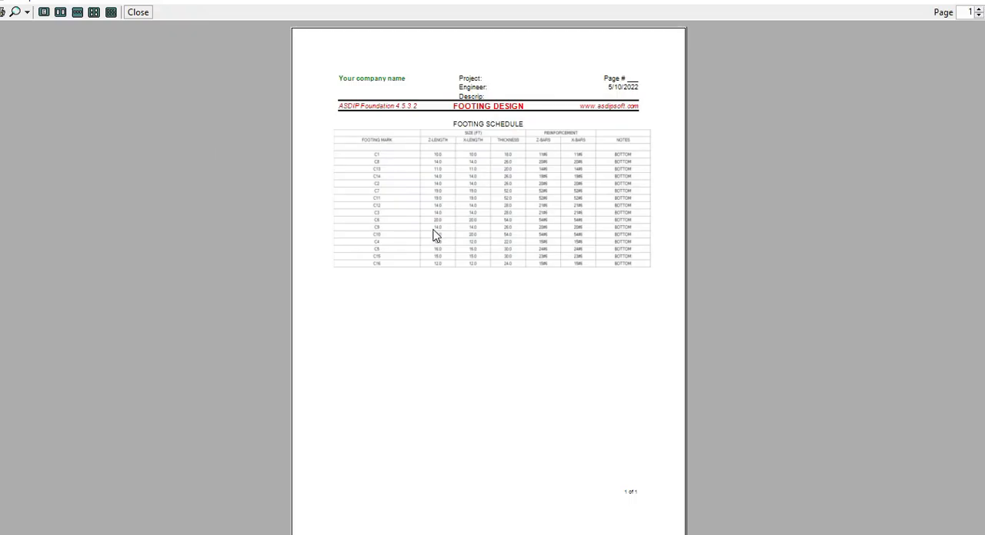
left_click(137, 13)
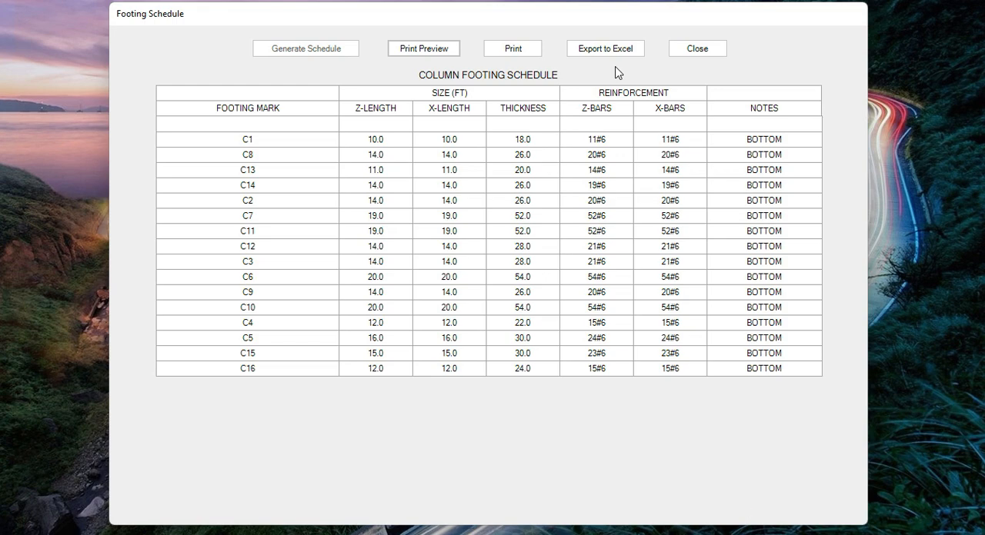
left_click(700, 52)
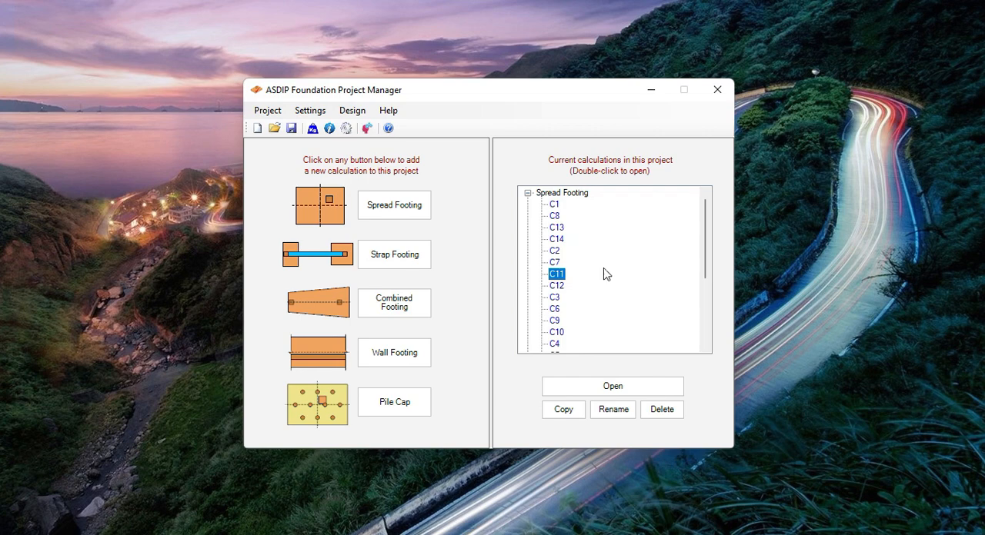
scroll(604, 274, "down", 1)
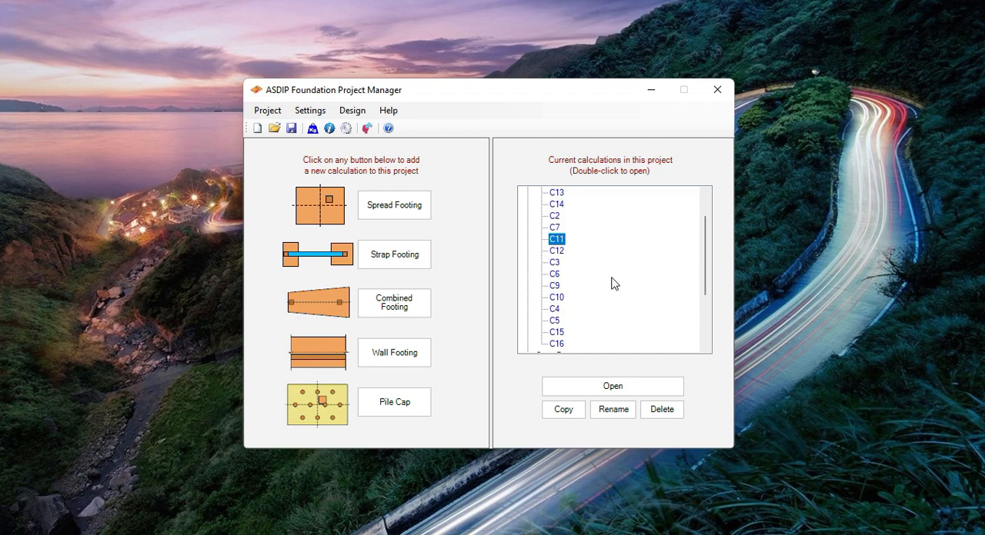
scroll(614, 284, "down", 1)
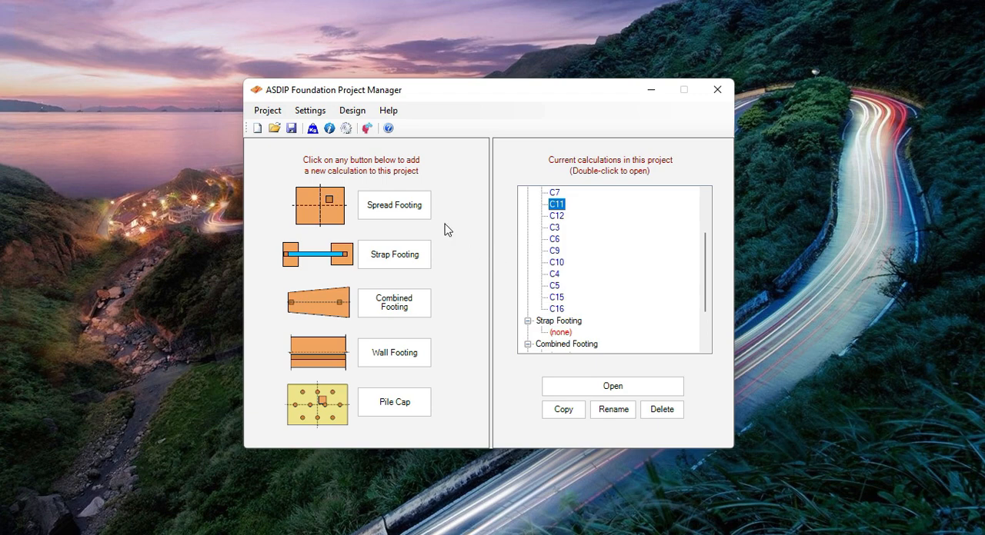
left_click(353, 113)
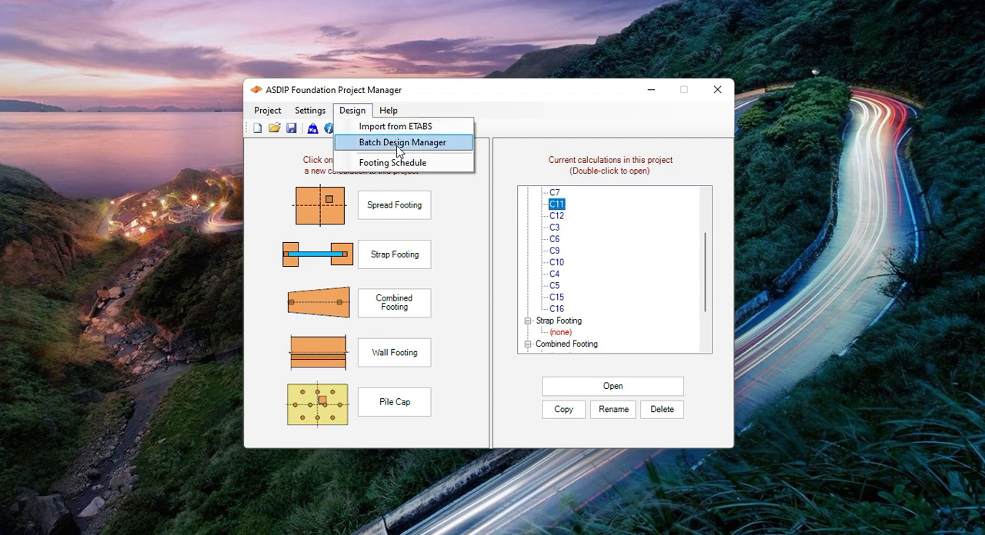